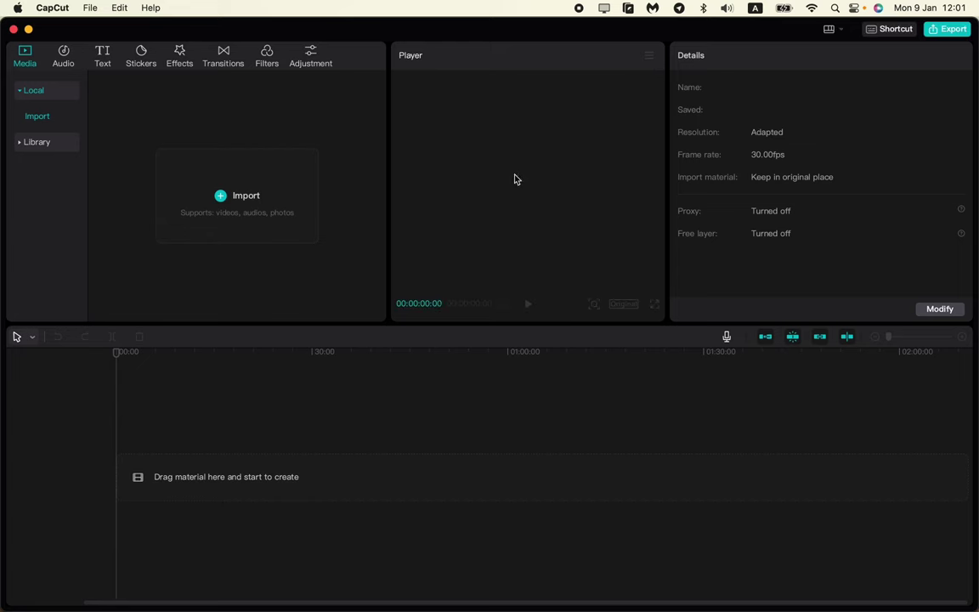
Import '1-Minute Nature Background Sound.mp4' from the Downloads folder into the media library
click(216, 197)
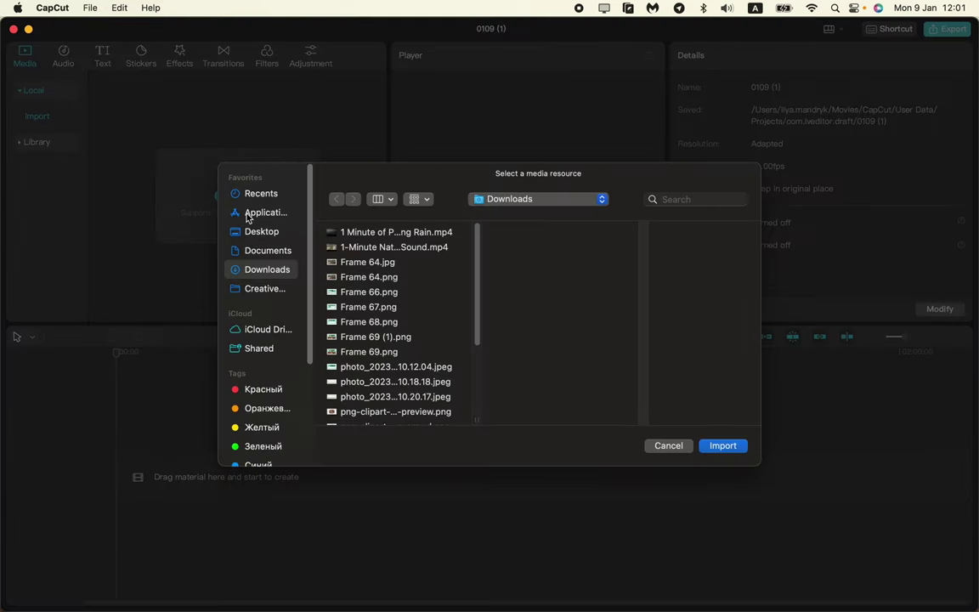
click(374, 247)
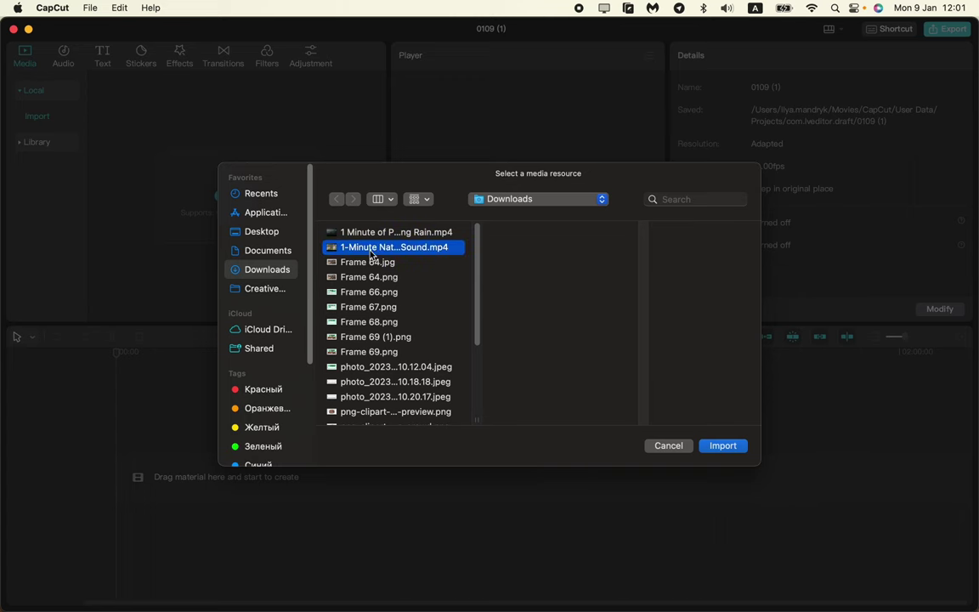
key(Return)
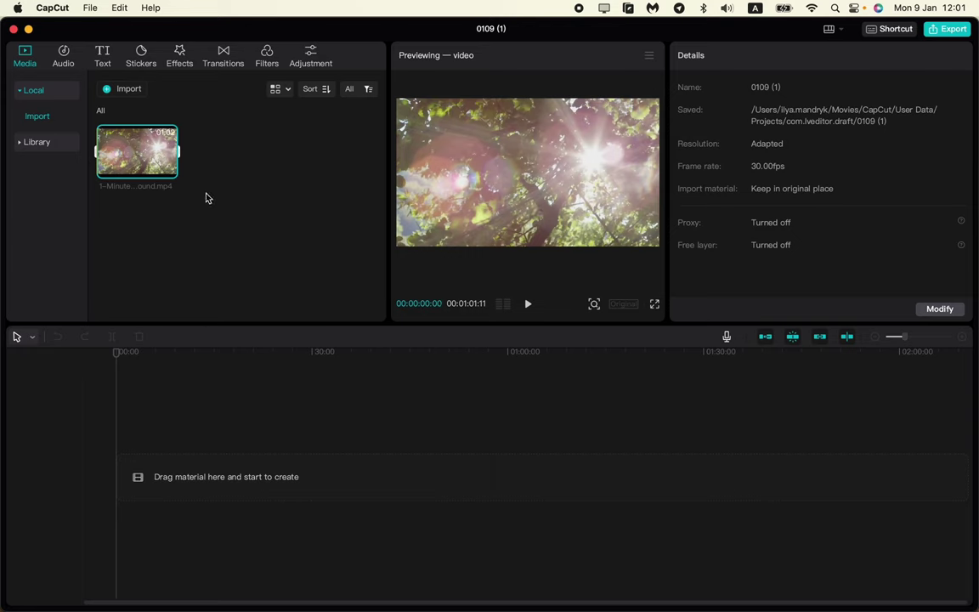
Place the nature clip on the timeline and scale it up to 110%
mouse_move(137, 137)
click(251, 187)
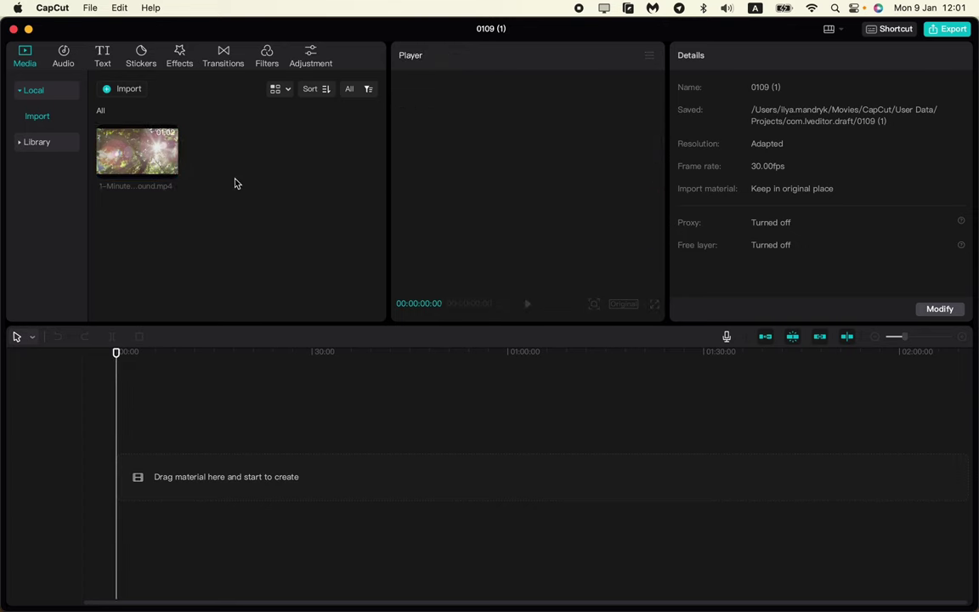
drag(161, 158, 187, 458)
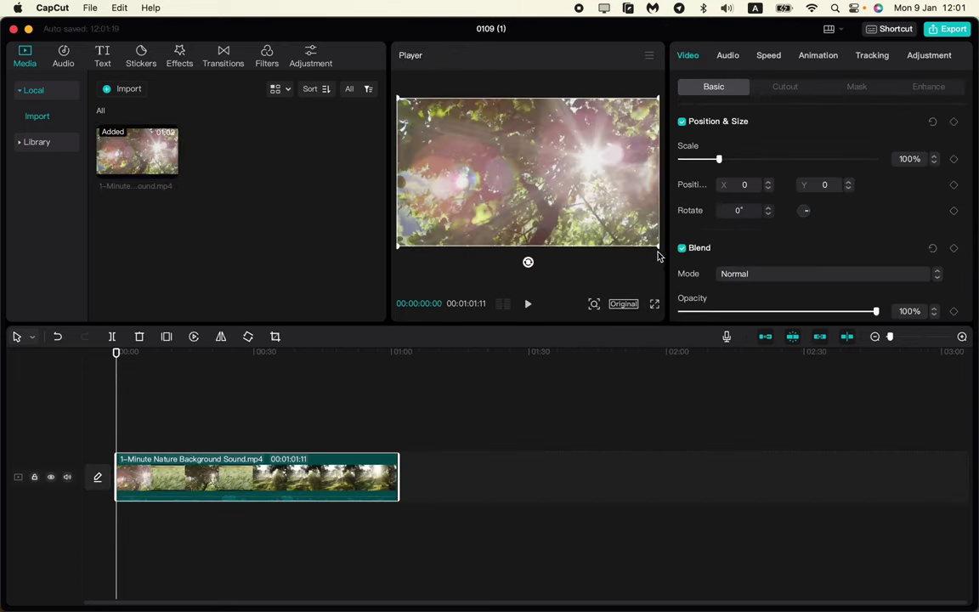
drag(659, 251, 666, 253)
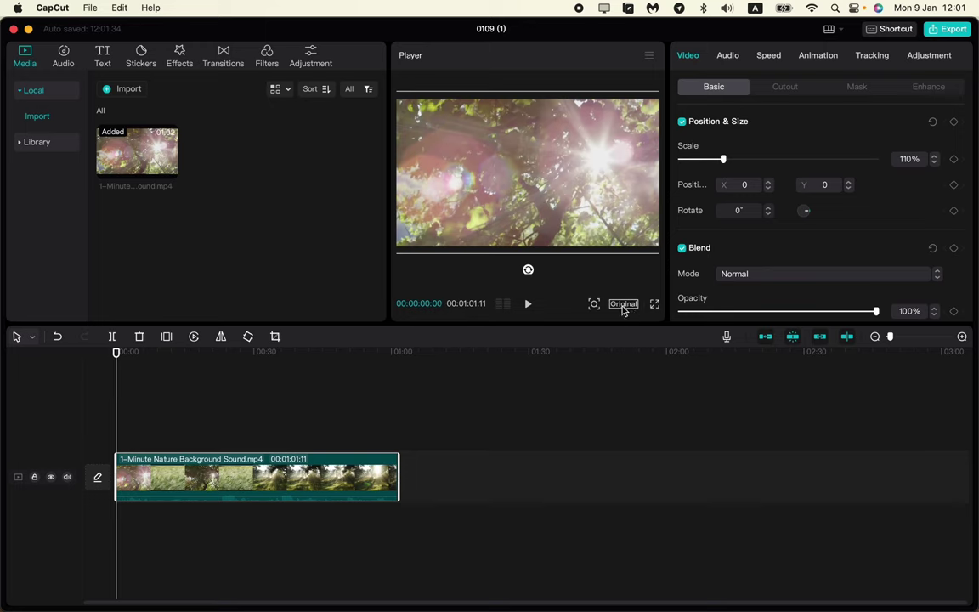
Change the canvas aspect ratio from Original to vertical 9:16
click(624, 305)
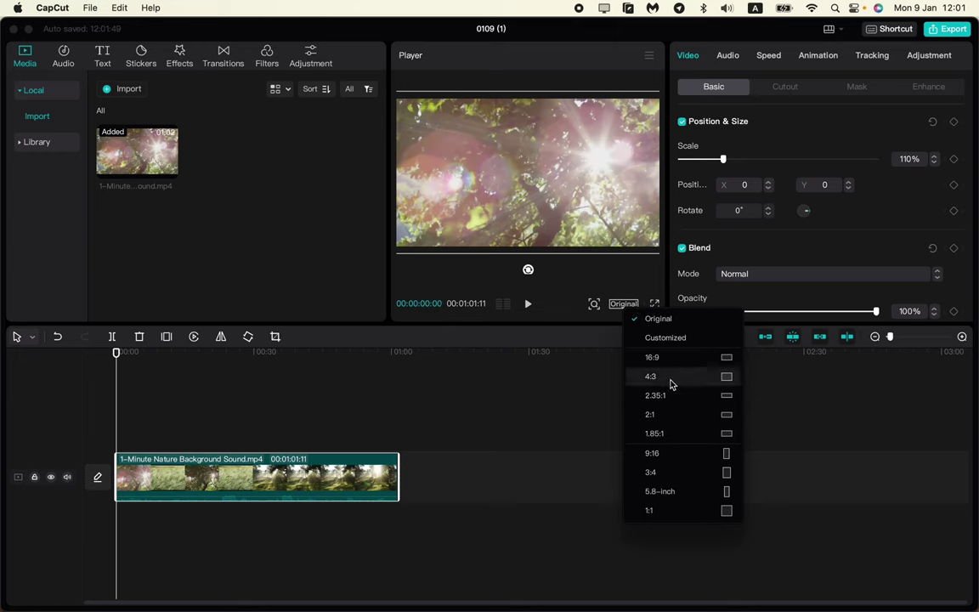
click(666, 459)
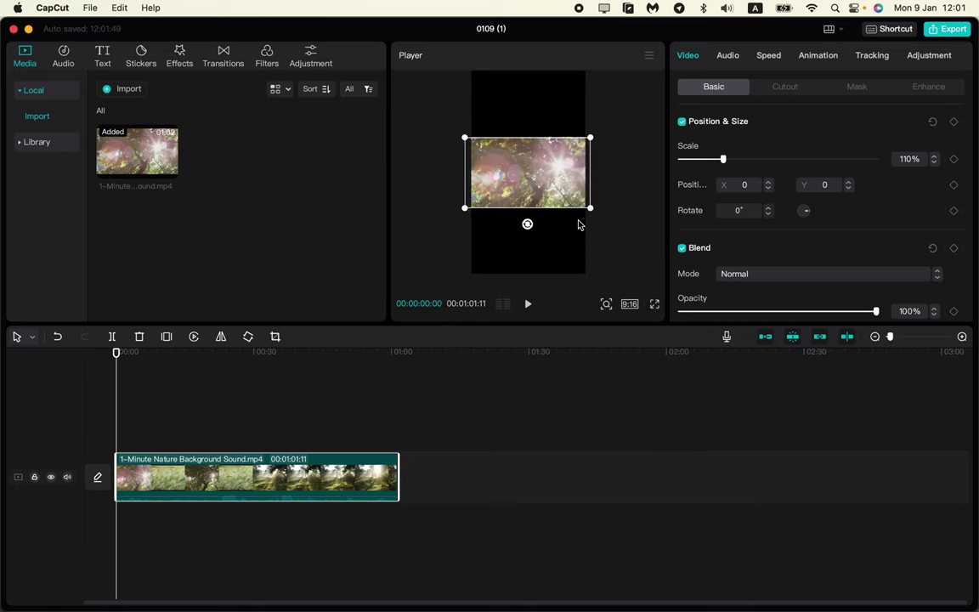
Scale the clip to 327% and centre it at X 0, Y 0 to fill the vertical frame
mouse_move(544, 187)
mouse_down()
mouse_move(586, 253)
mouse_move(550, 161)
mouse_move(550, 182)
mouse_up()
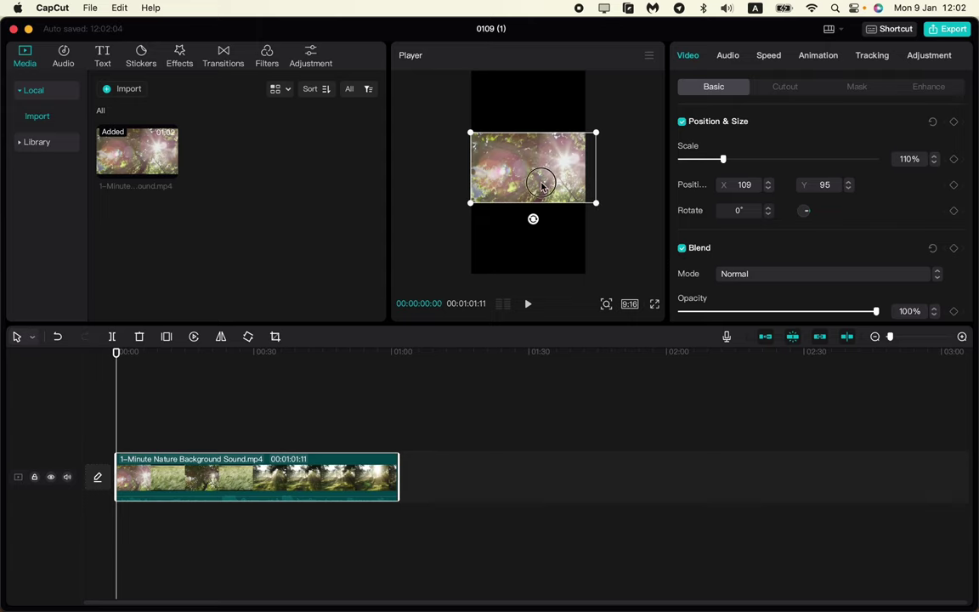
drag(535, 179, 516, 162)
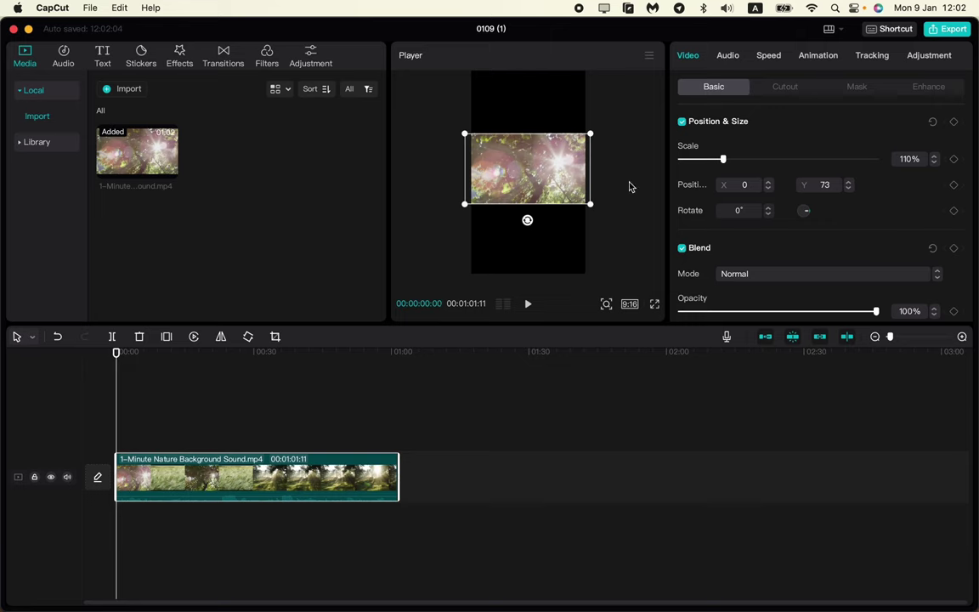
drag(592, 210, 611, 254)
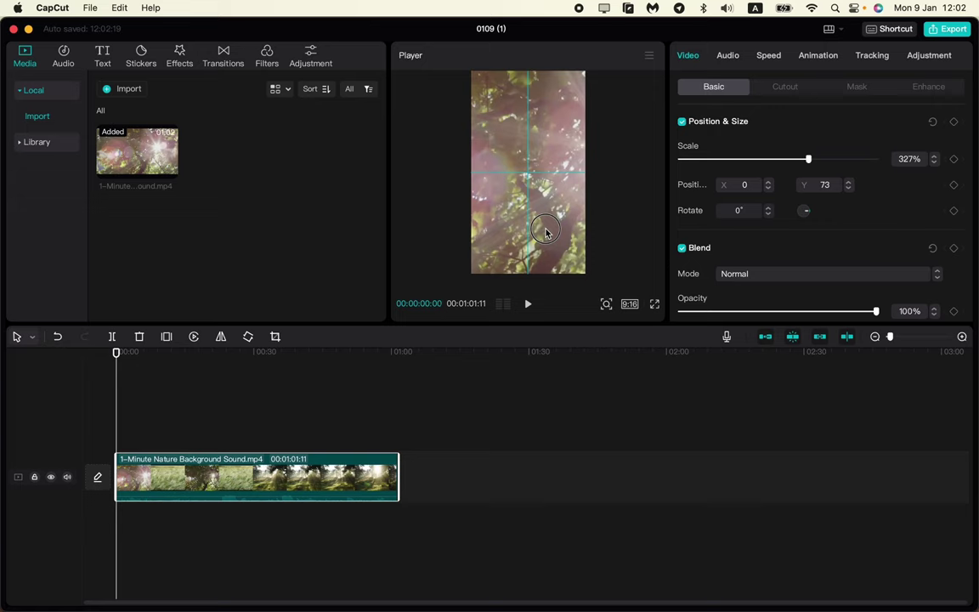
mouse_move(544, 228)
mouse_down()
mouse_move(535, 159)
mouse_move(548, 184)
mouse_move(438, 185)
mouse_move(600, 192)
mouse_move(517, 181)
mouse_move(540, 219)
mouse_move(543, 210)
mouse_move(465, 202)
mouse_move(527, 207)
mouse_move(517, 192)
mouse_move(547, 219)
mouse_move(536, 225)
mouse_up()
drag(117, 351, 234, 355)
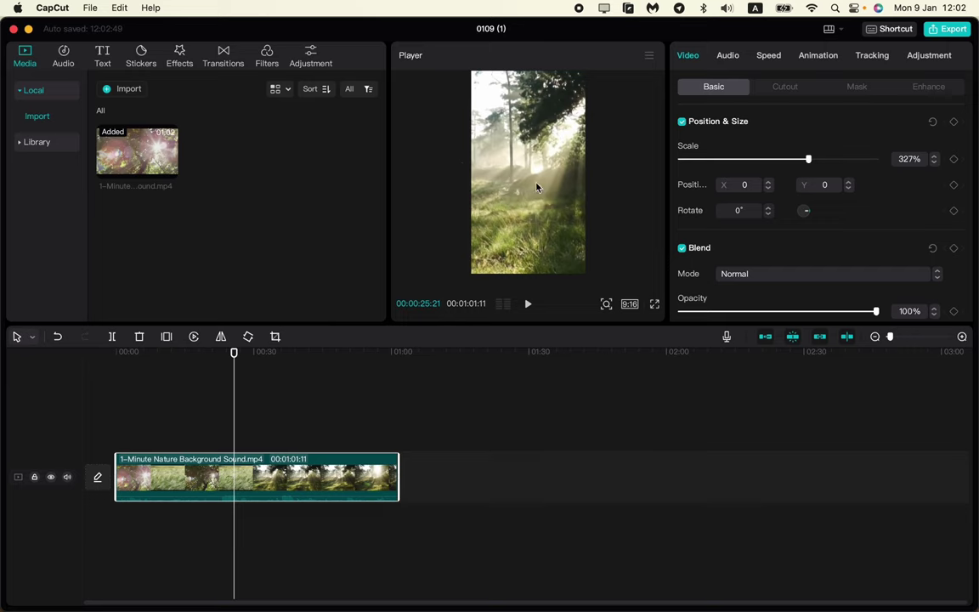
Add a Default text caption reading 'Nature' and stretch it to span the whole video
click(99, 58)
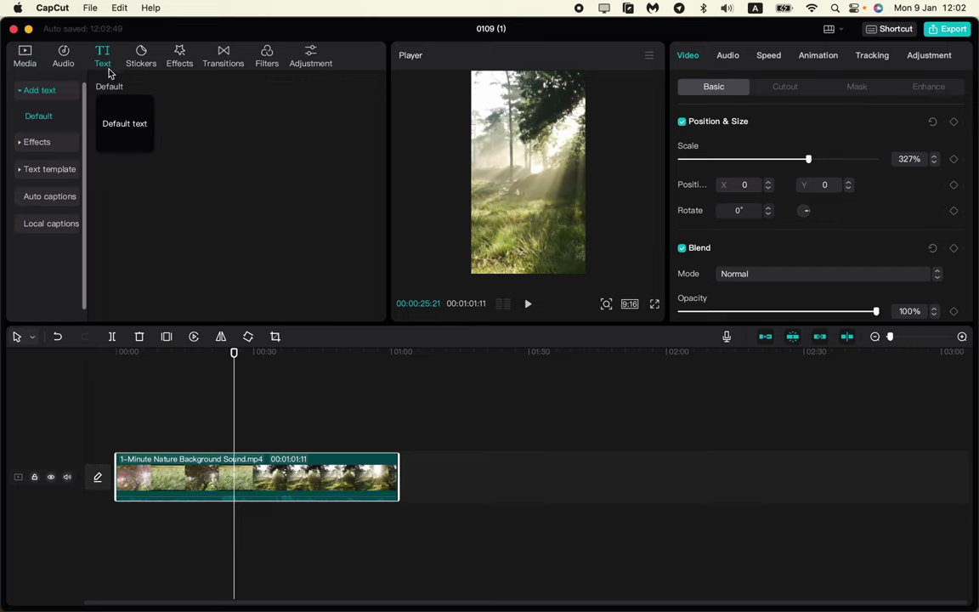
drag(125, 130, 138, 437)
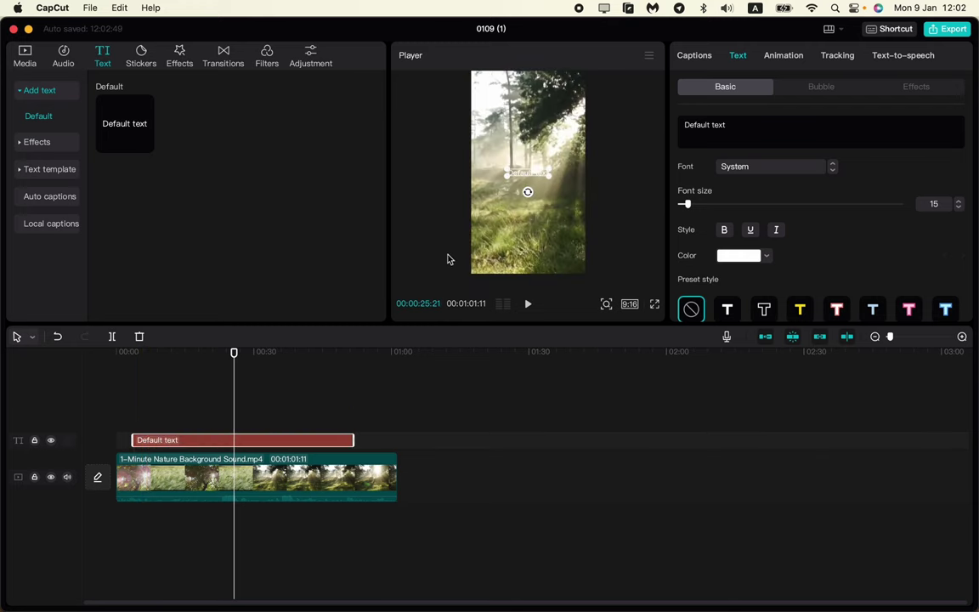
double_click(727, 125)
key(super+a)
text(Na)
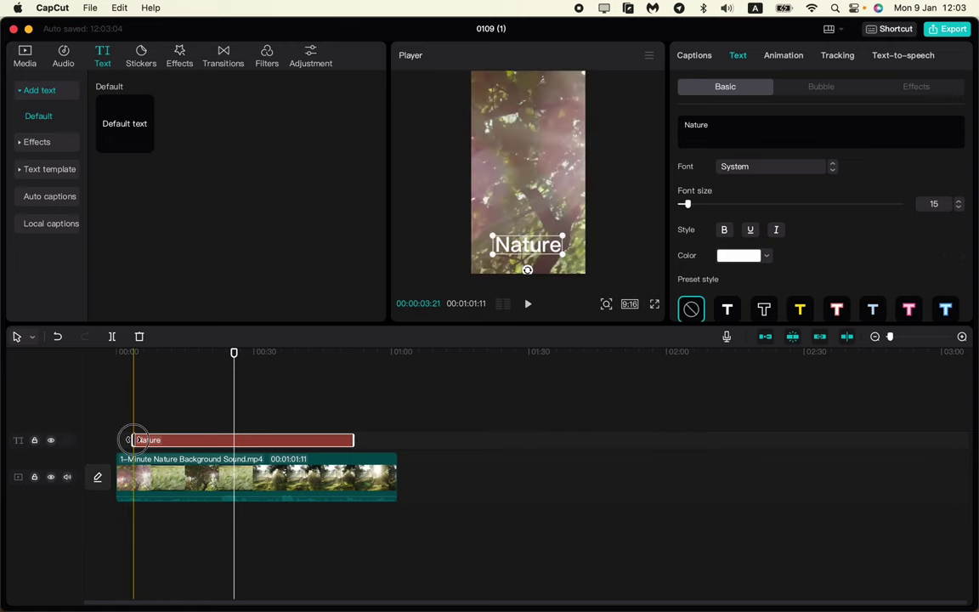
drag(132, 439, 116, 439)
drag(354, 439, 398, 439)
Return to the video's start and mute the nature clip's track audio
key(Up)
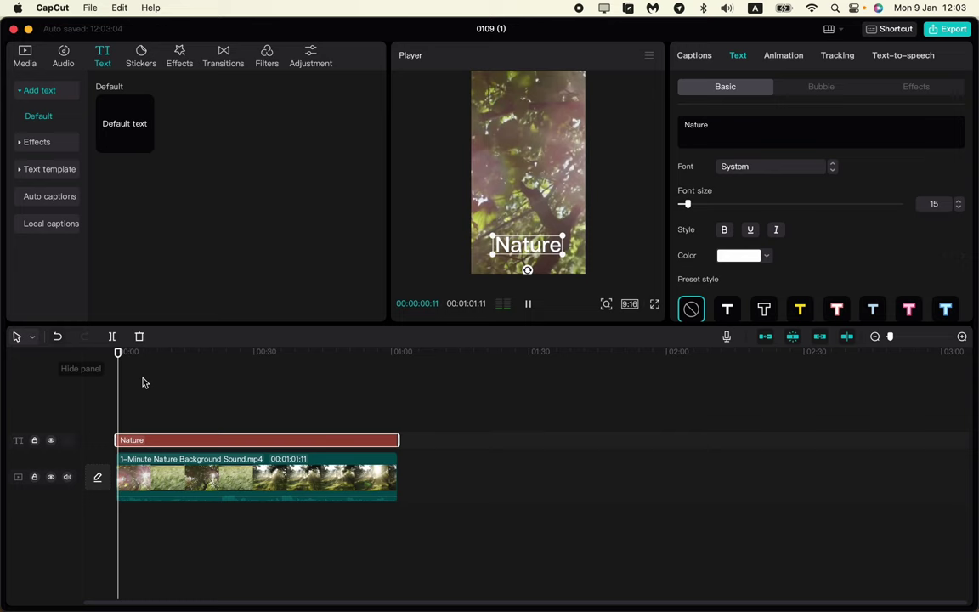
click(143, 385)
click(117, 385)
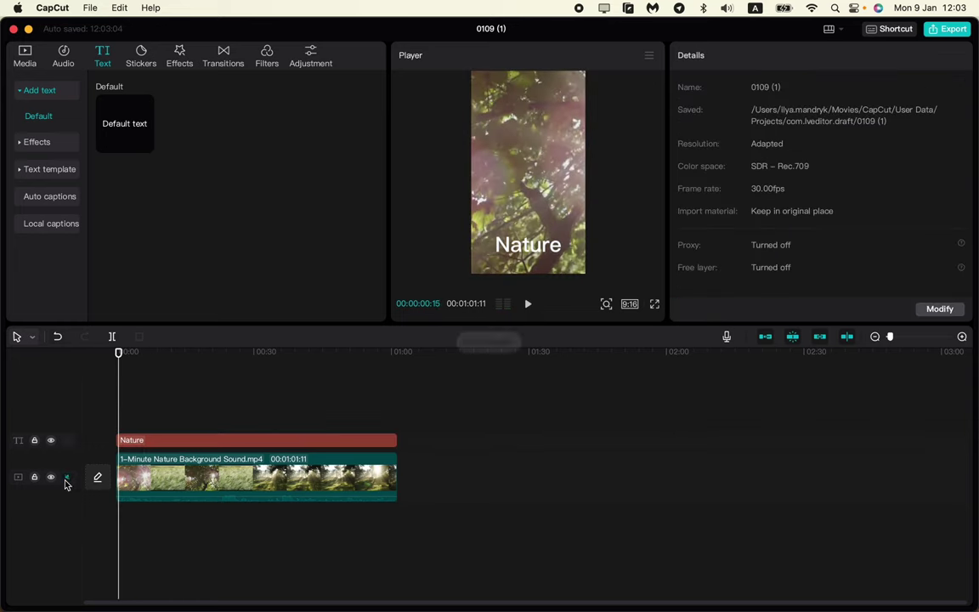
click(67, 477)
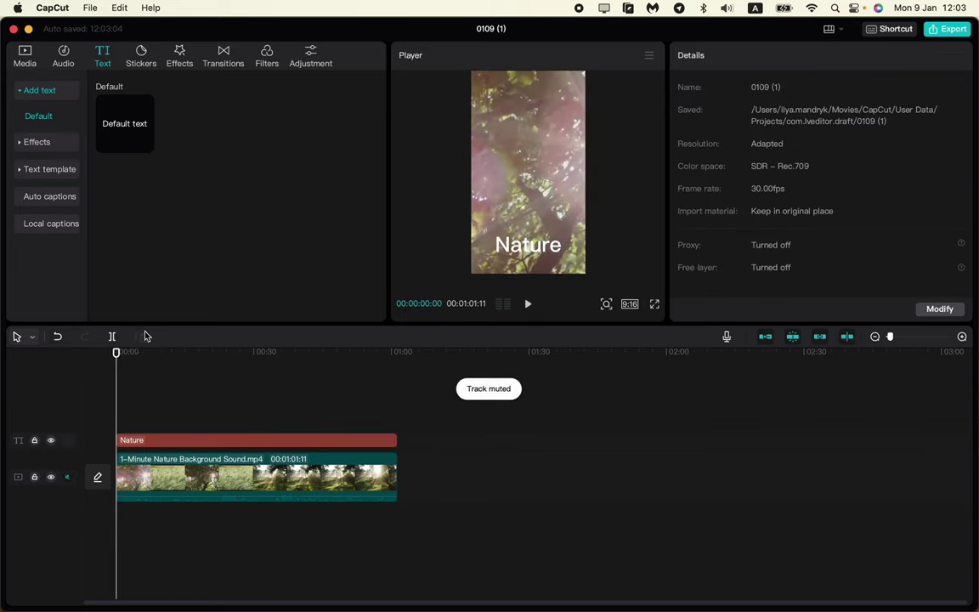
Preview playback from the start and around 44 seconds, then select the Nature caption
key(space)
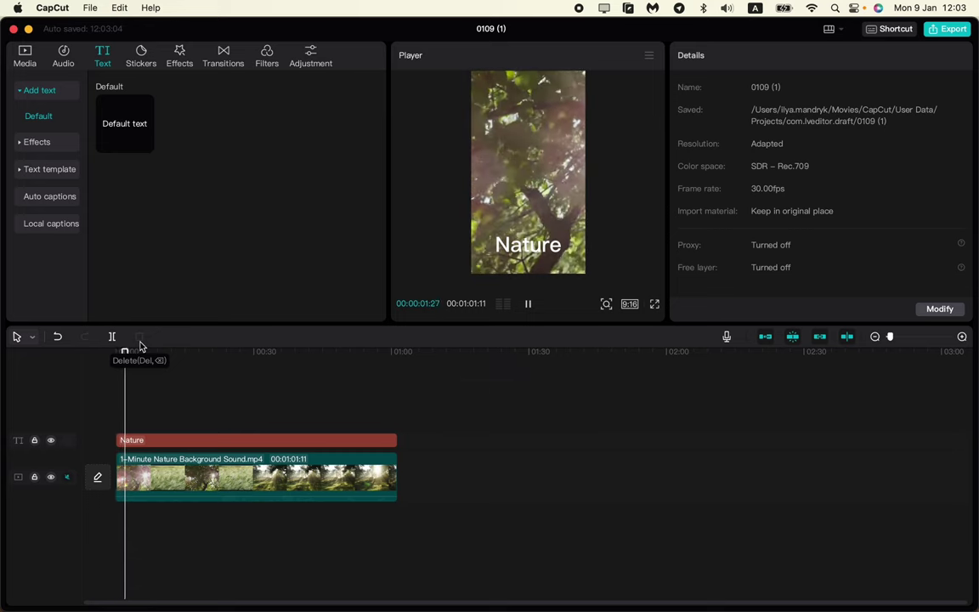
key(space)
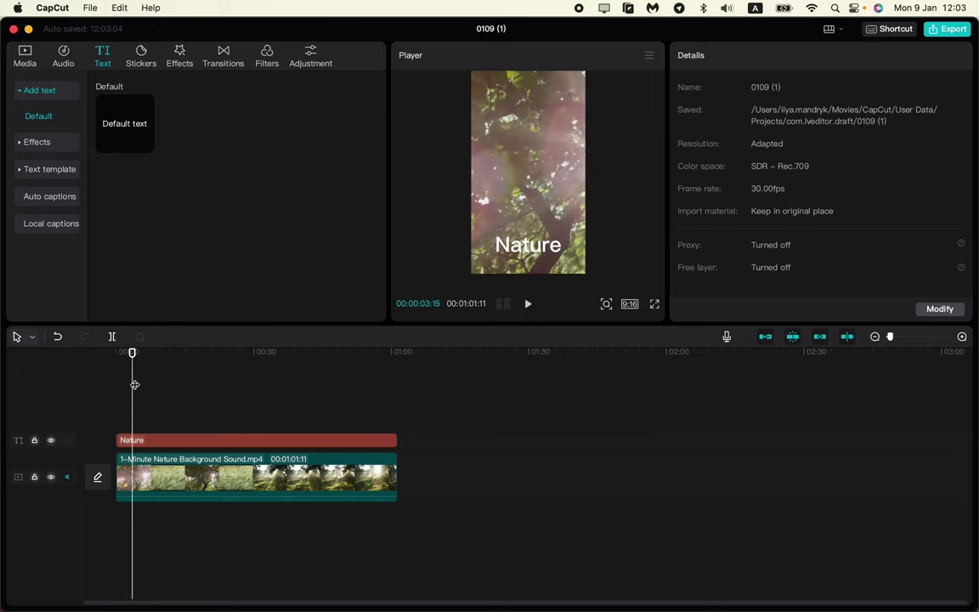
drag(131, 355, 317, 352)
key(space)
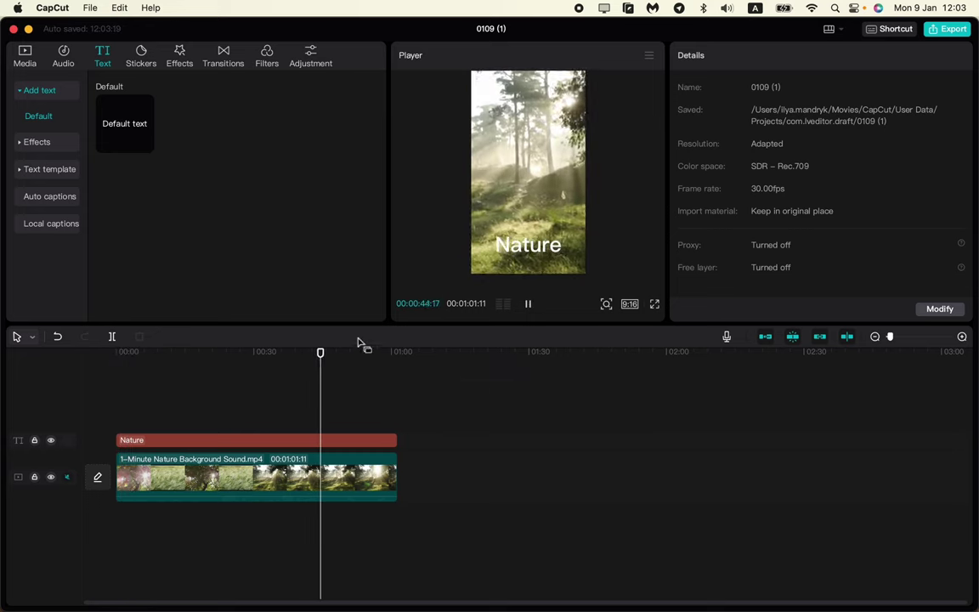
key(space)
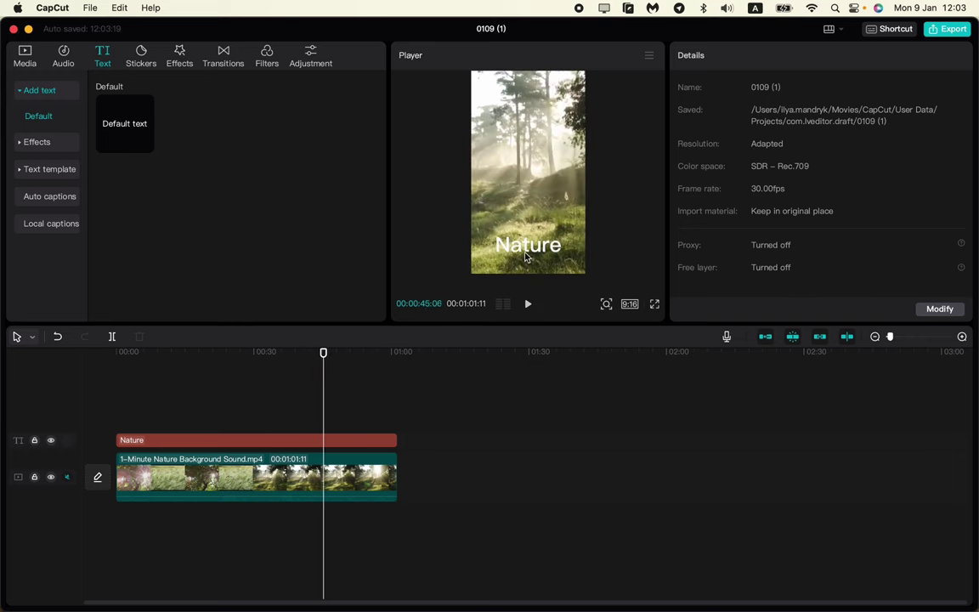
click(524, 248)
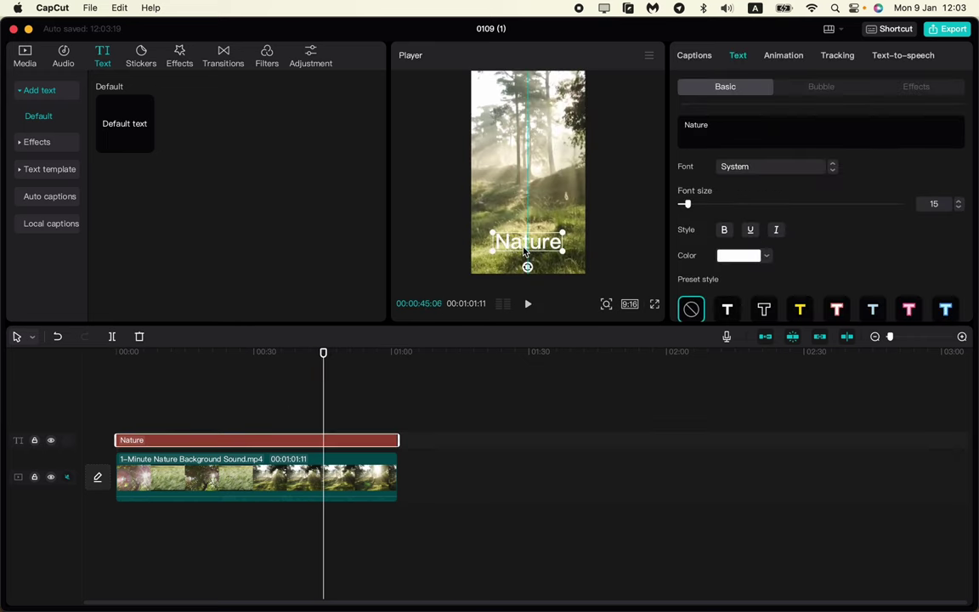
Set up the export titled 'Nature' at 2K resolution and 60fps
click(952, 29)
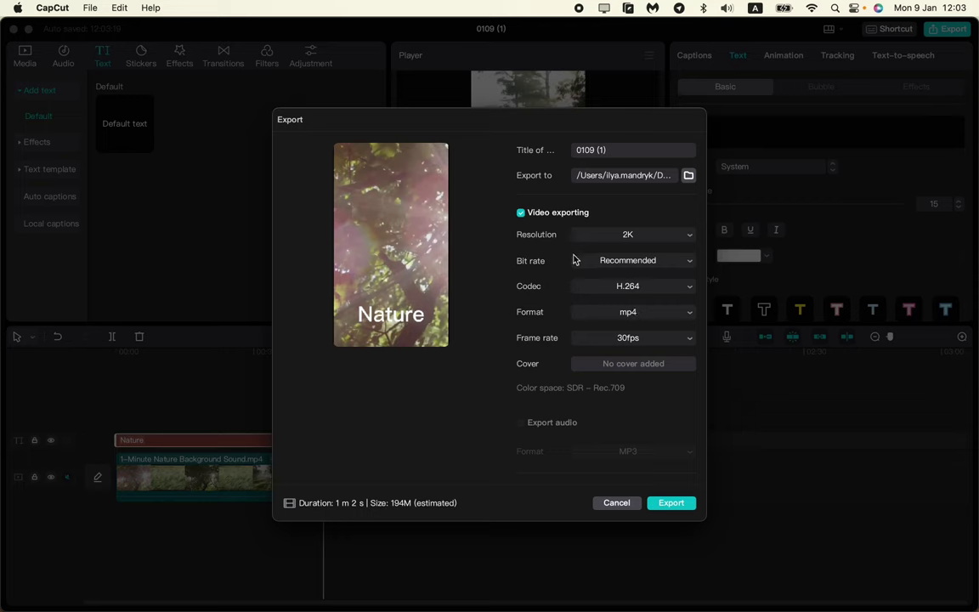
click(646, 242)
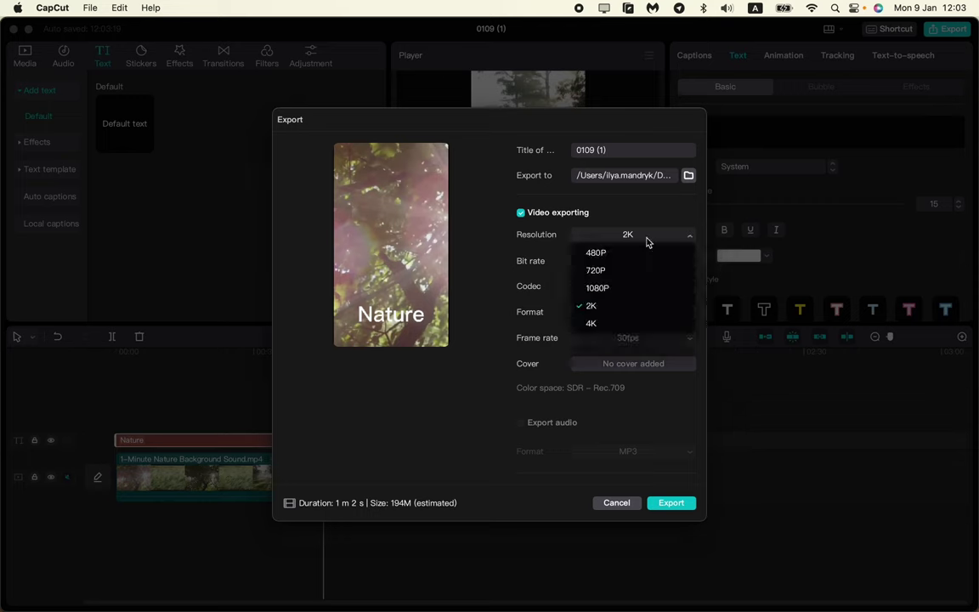
click(604, 307)
click(530, 163)
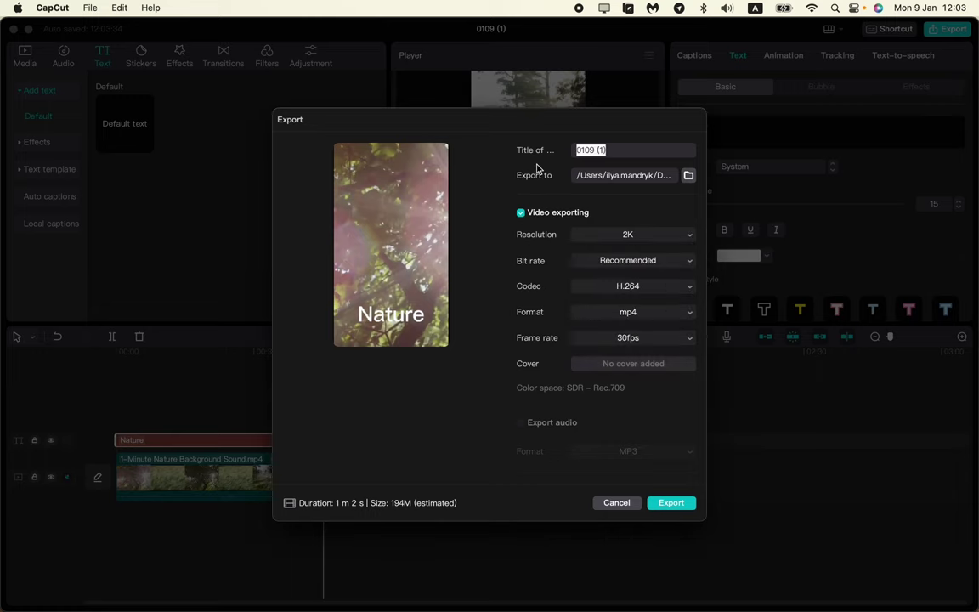
text(Nature)
click(649, 339)
click(612, 429)
click(671, 503)
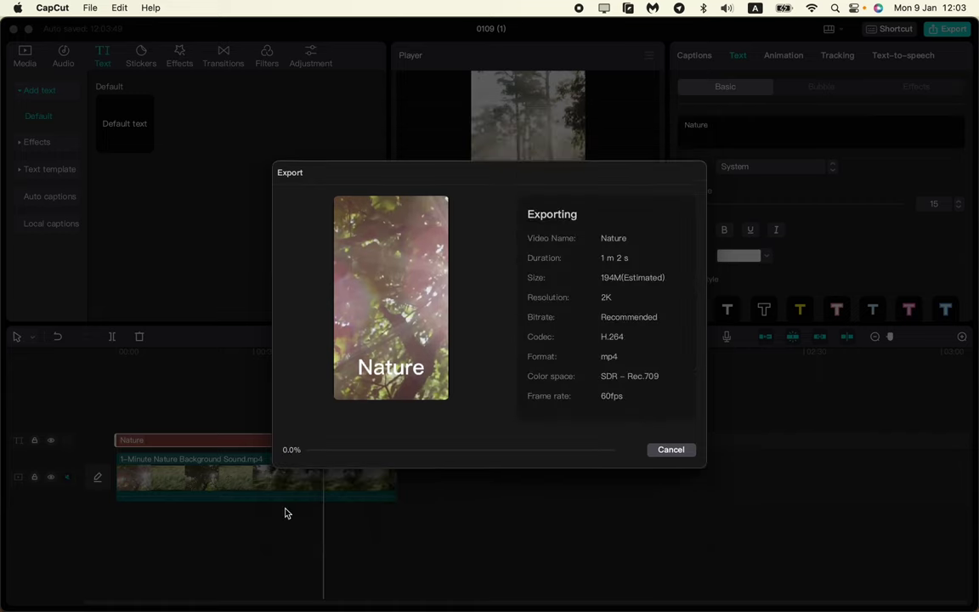